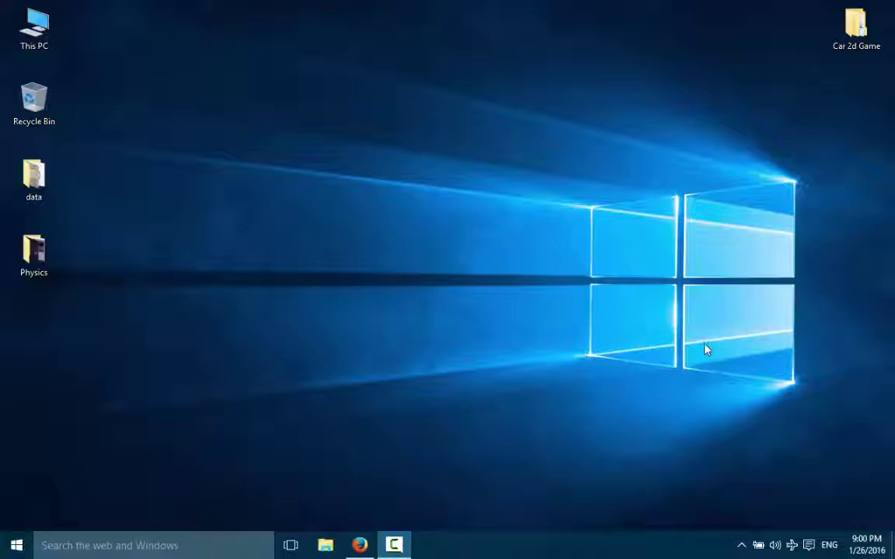
Step: Briefly bring Firefox up from the taskbar, then return to the night-lit bridge wallpaper desktop
left_click(360, 545)
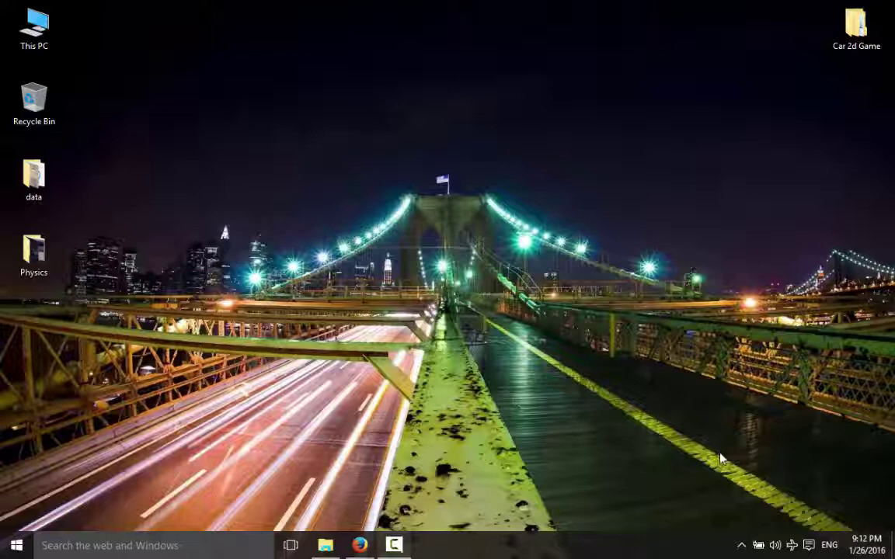
Step: Launch Task Manager from the taskbar menu, shift it right, and show its Startup tab
right_click(583, 545)
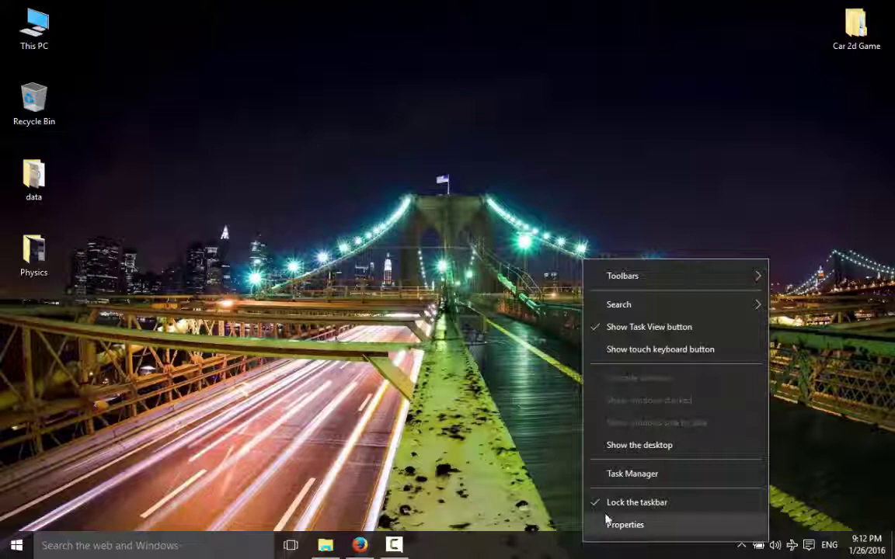
left_click(619, 475)
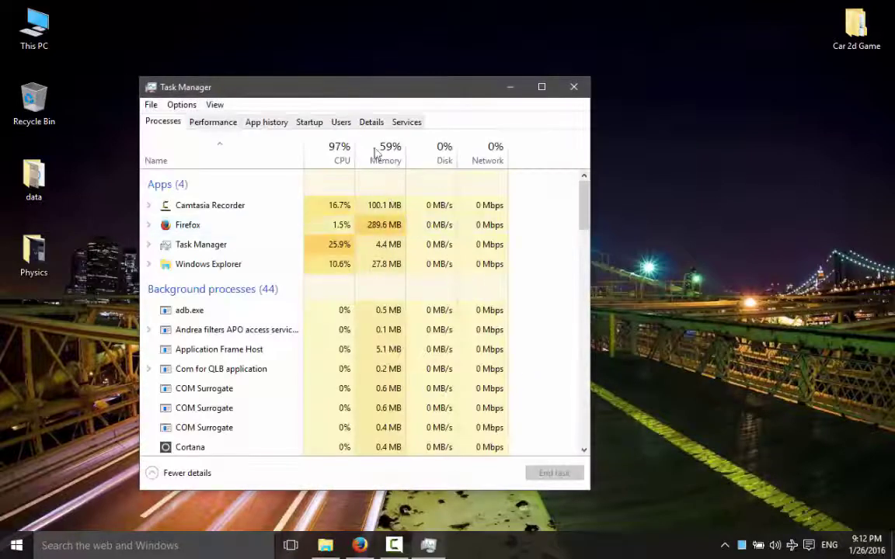
left_click_drag(369, 98, 441, 100)
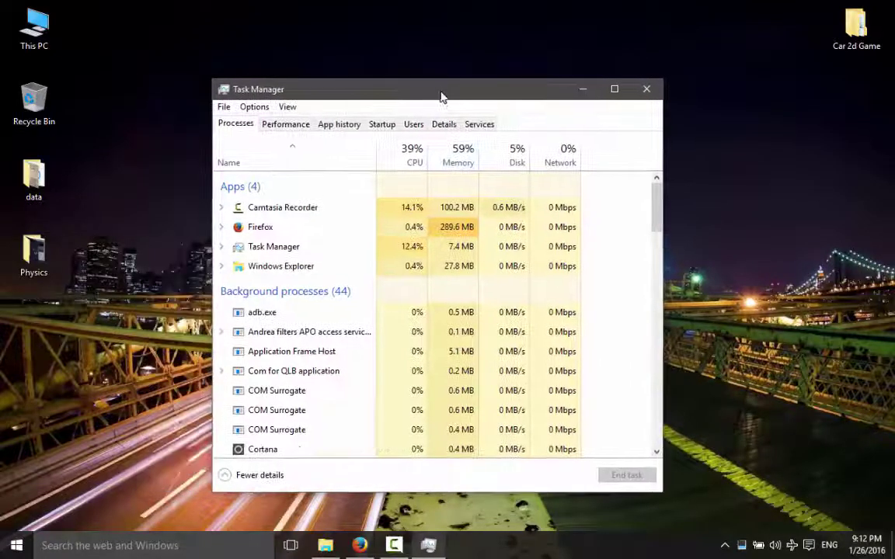
left_click(382, 129)
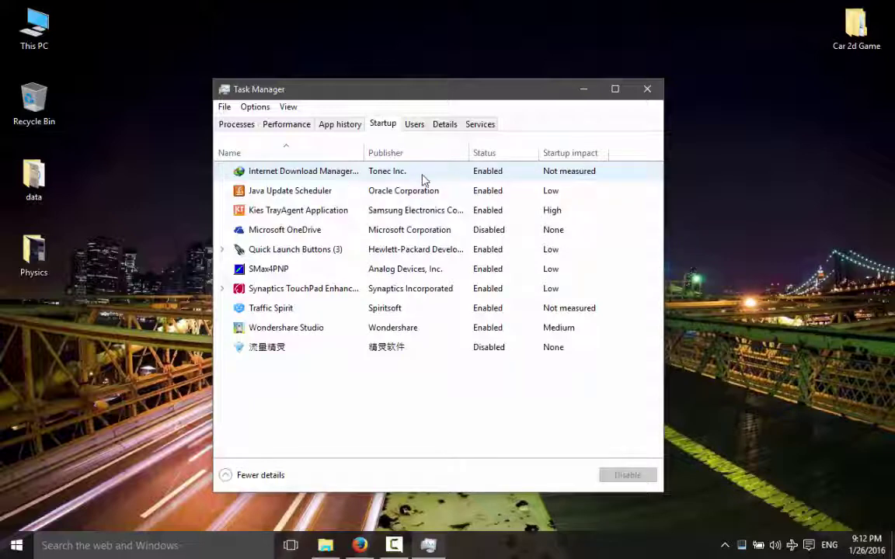
Step: Disable Internet Download Manager and Kies TrayAgent Application in the Startup list
right_click(348, 176)
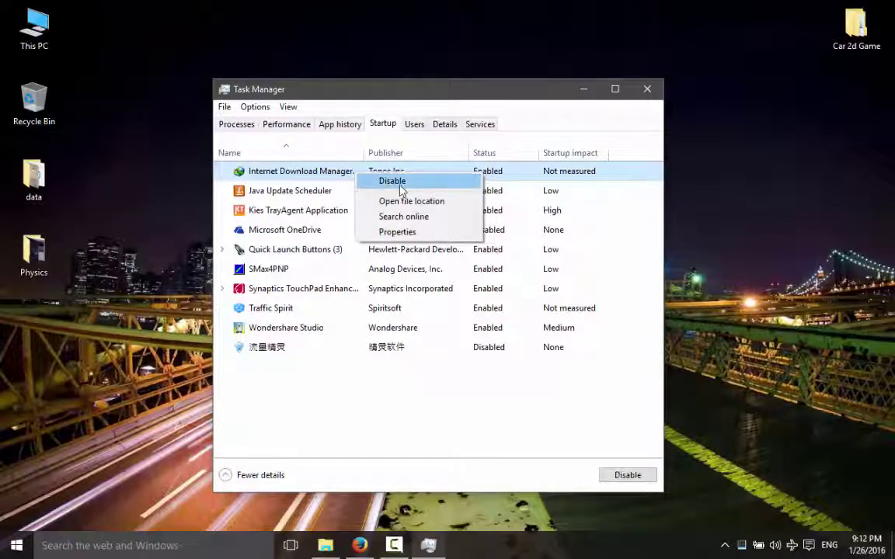
left_click(365, 181)
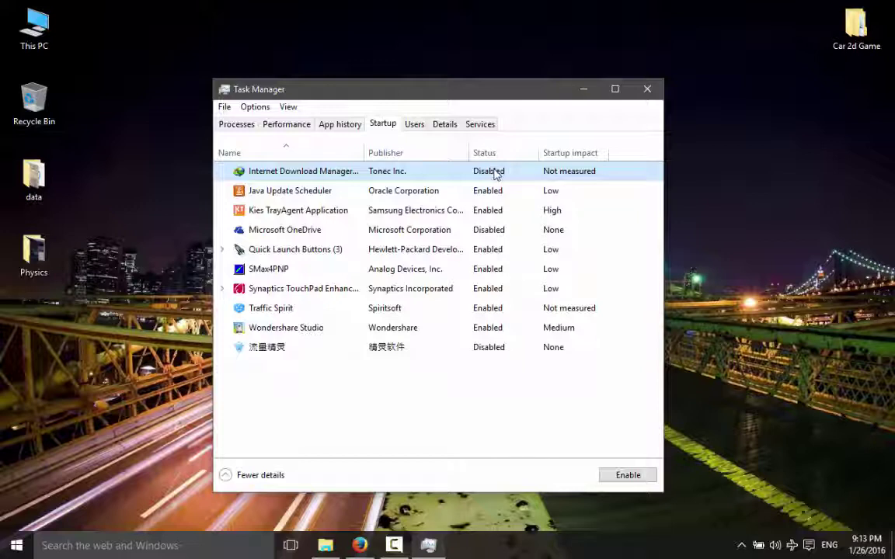
right_click(488, 218)
left_click(515, 220)
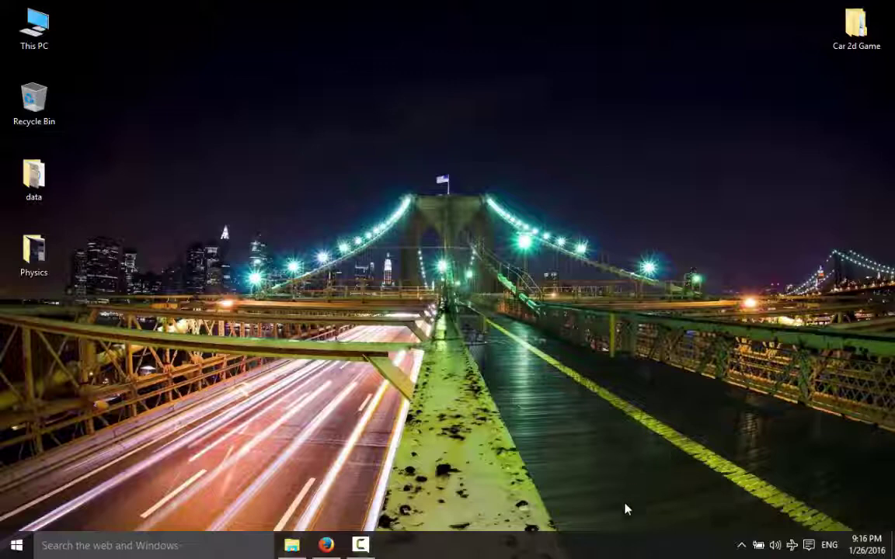
right_click(609, 546)
left_click(635, 473)
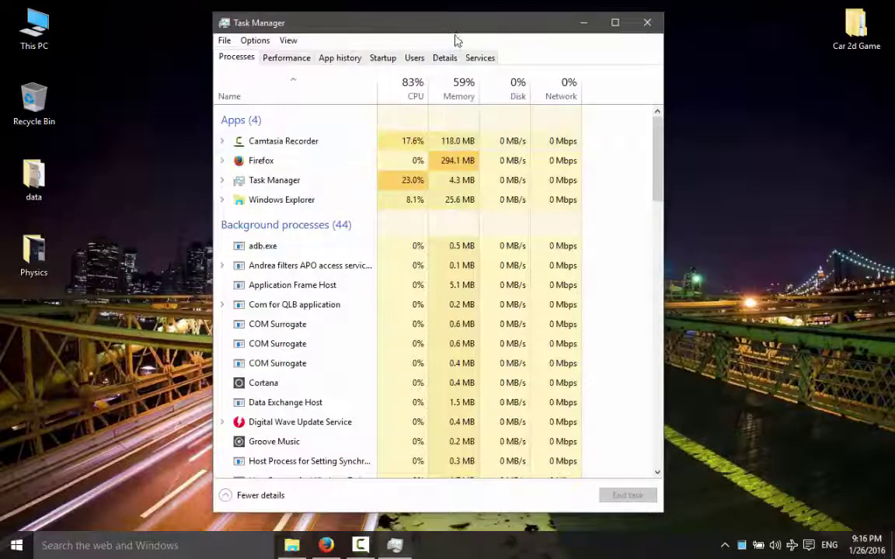
left_click_drag(453, 31, 448, 55)
left_click(474, 72)
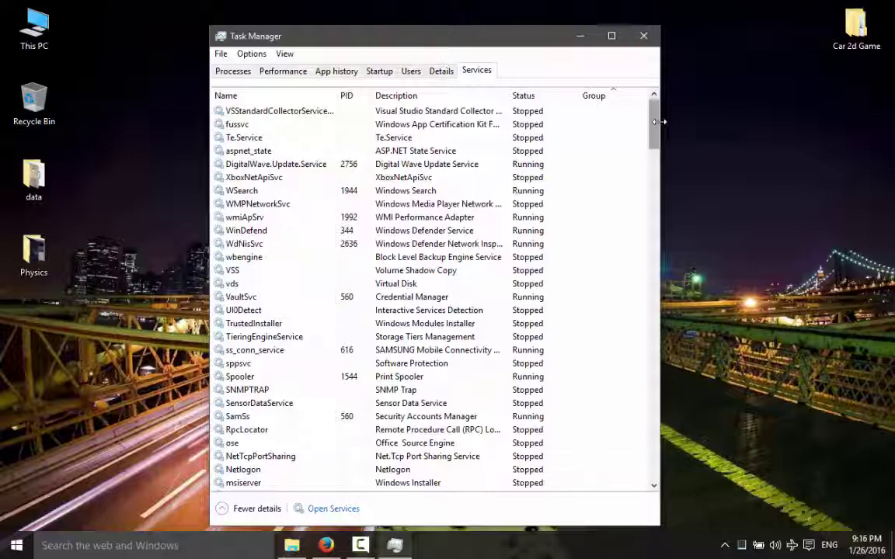
mouse_move(653, 123)
left_mouse_down()
mouse_move(642, 179)
mouse_move(527, 116)
left_mouse_up()
left_click(528, 114)
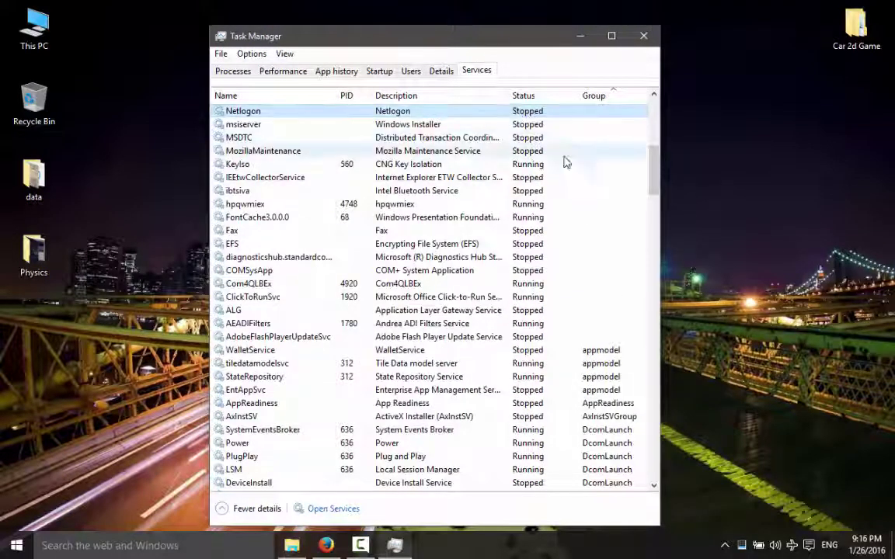
left_click_drag(651, 179, 652, 194)
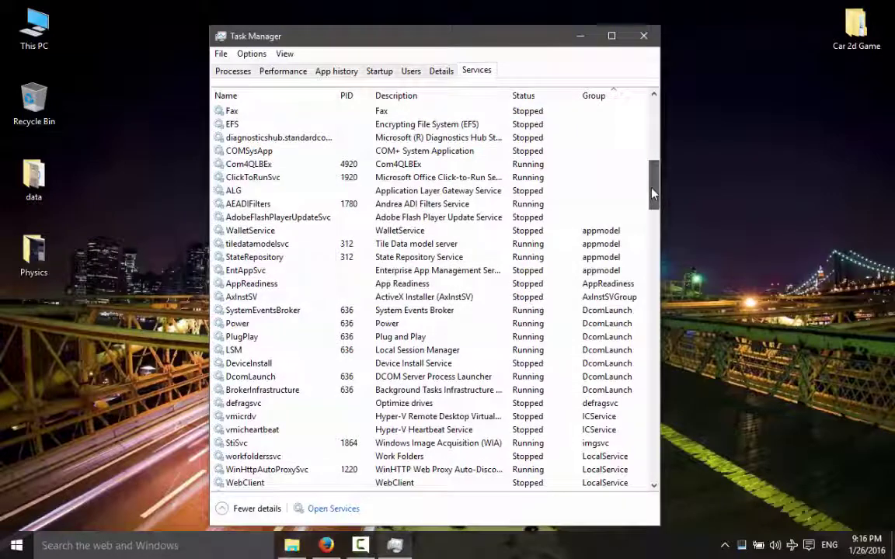
right_click(555, 165)
left_click(536, 165)
right_click(548, 164)
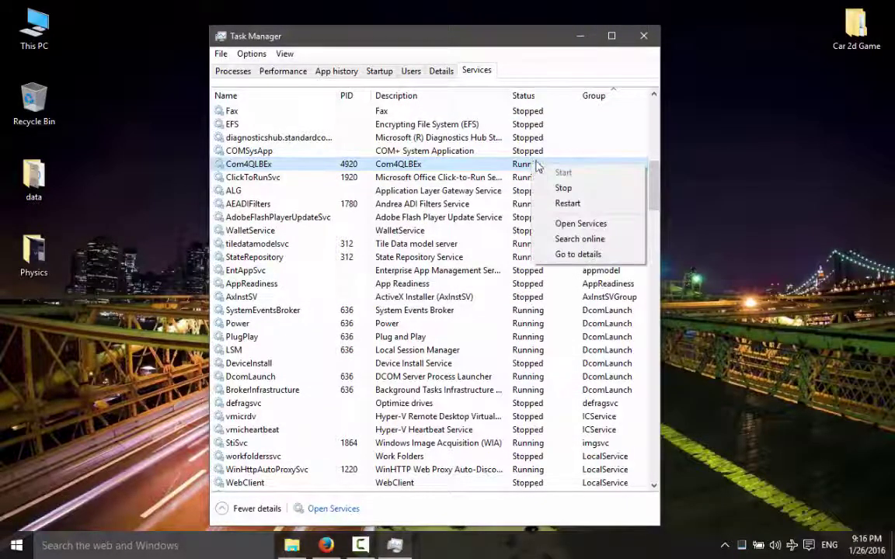
left_click(578, 138)
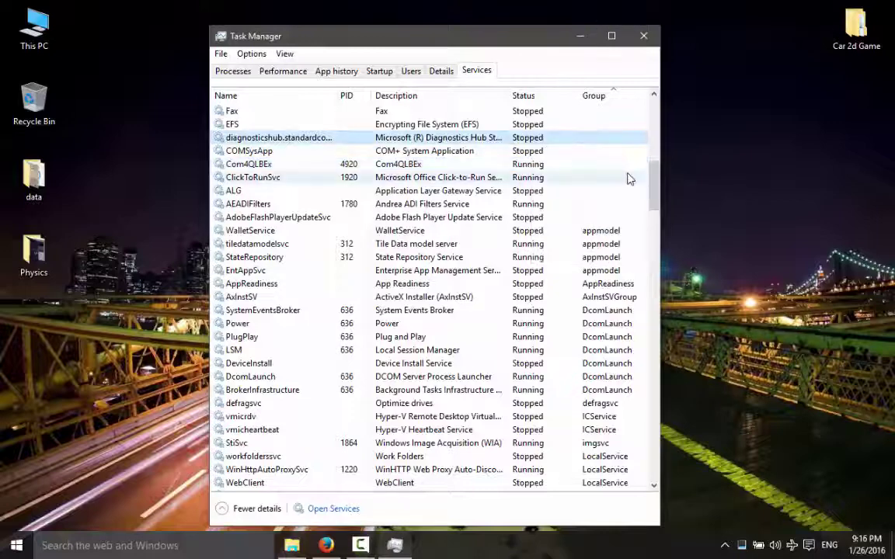
mouse_move(652, 182)
left_mouse_down()
mouse_move(653, 234)
mouse_move(695, 400)
mouse_move(677, 469)
left_mouse_up()
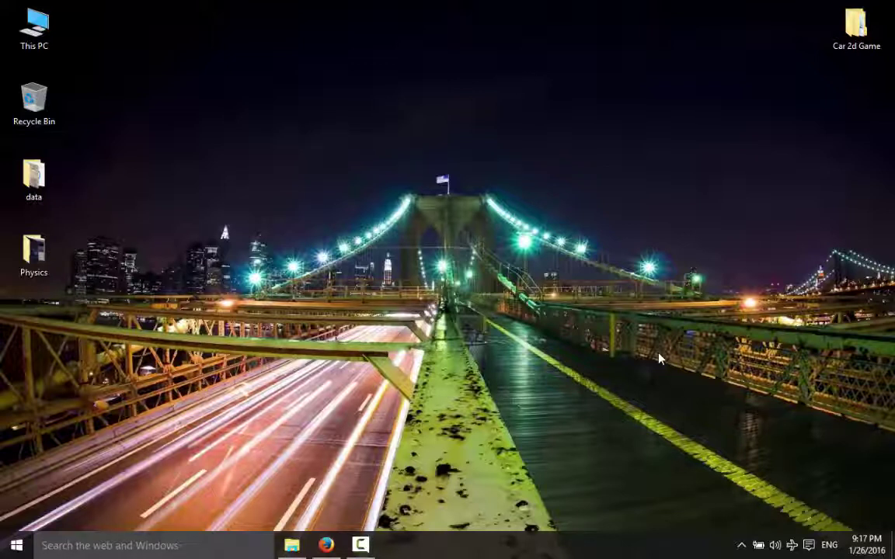
Step: Open This PC's Properties, then Advanced system settings, centring the System Properties dialog
right_click(23, 24)
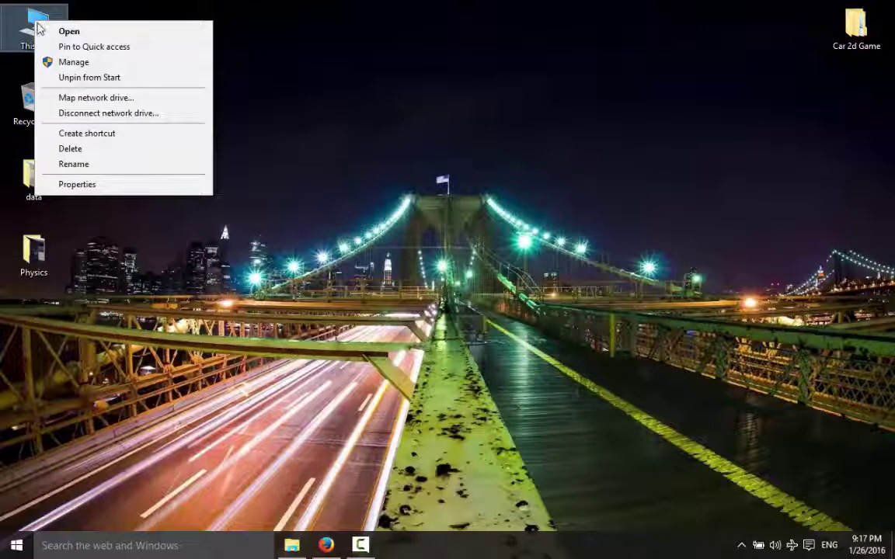
left_click(74, 185)
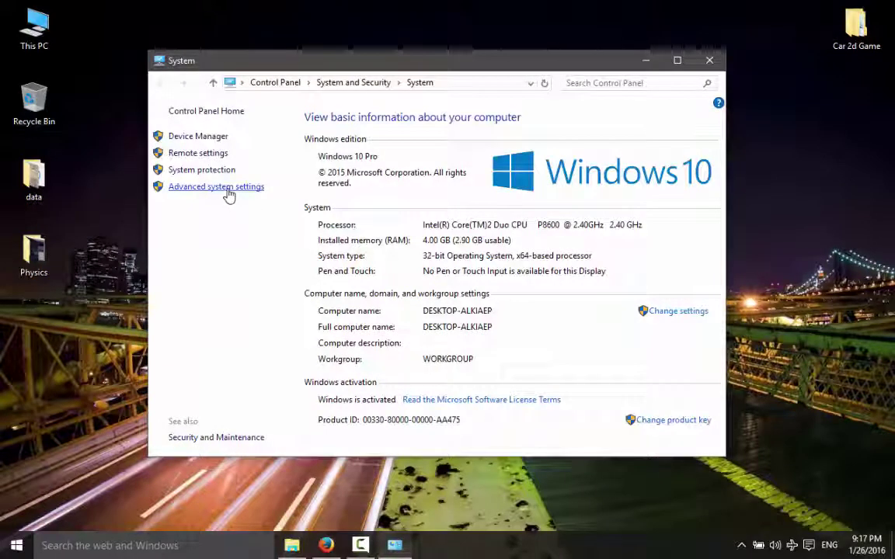
left_click(228, 188)
mouse_move(203, 28)
left_mouse_down()
mouse_move(478, 111)
mouse_move(495, 103)
left_mouse_up()
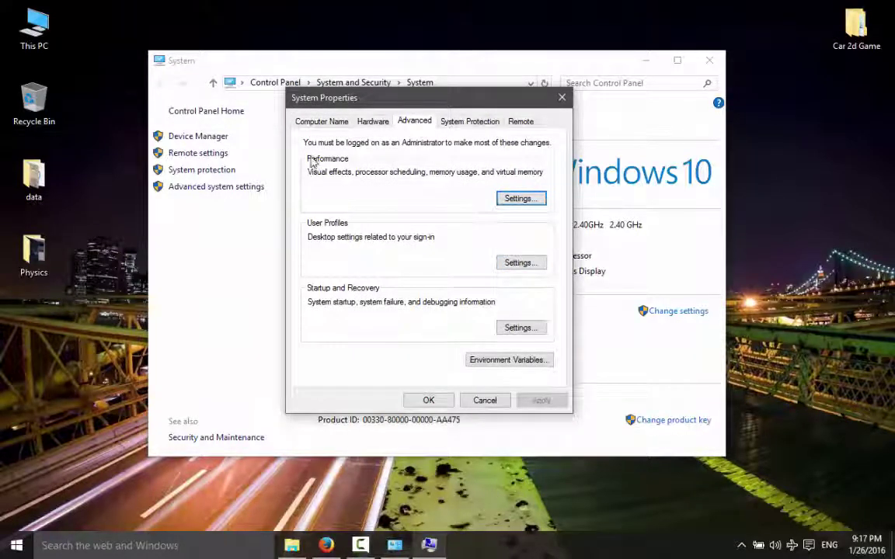
left_click(533, 201)
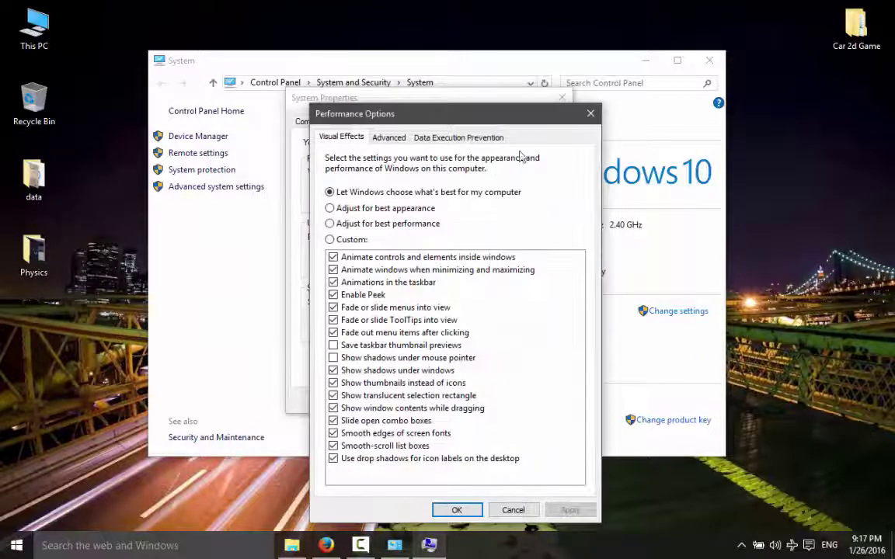
left_click_drag(490, 116, 466, 66)
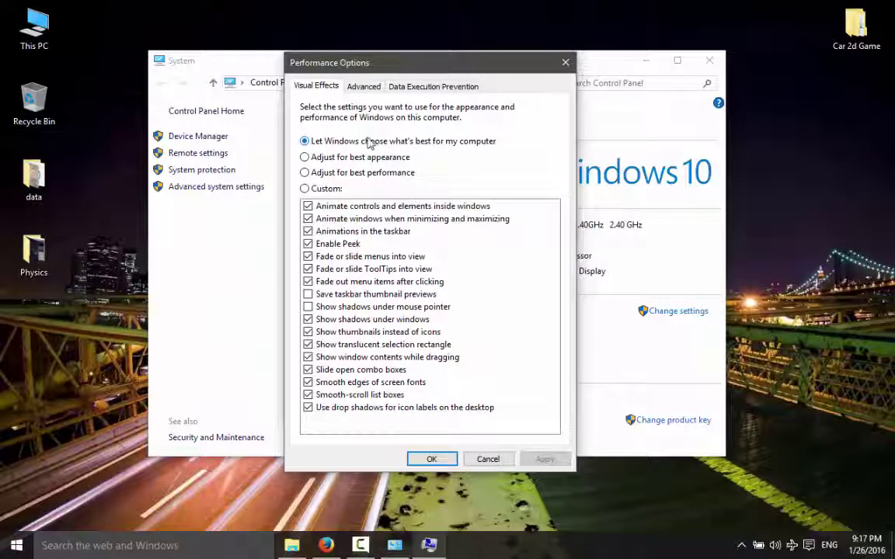
left_click(306, 174)
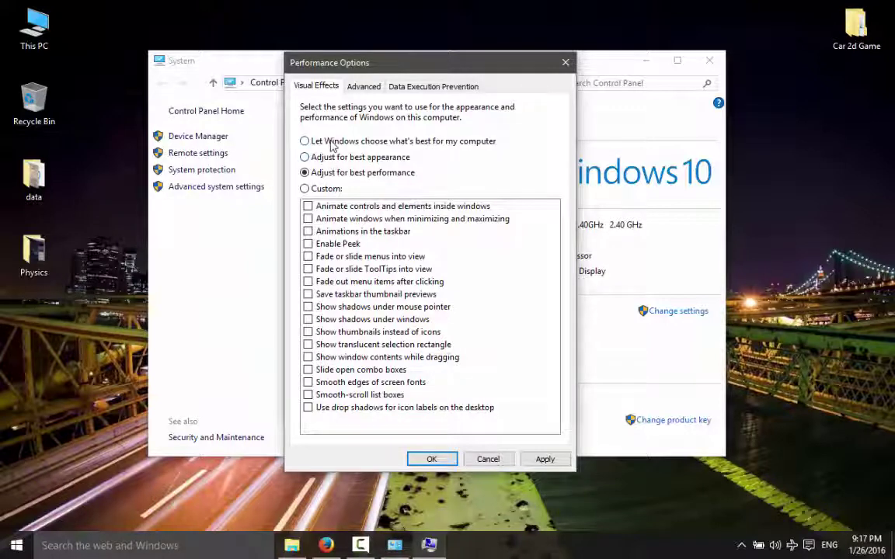
left_click(330, 142)
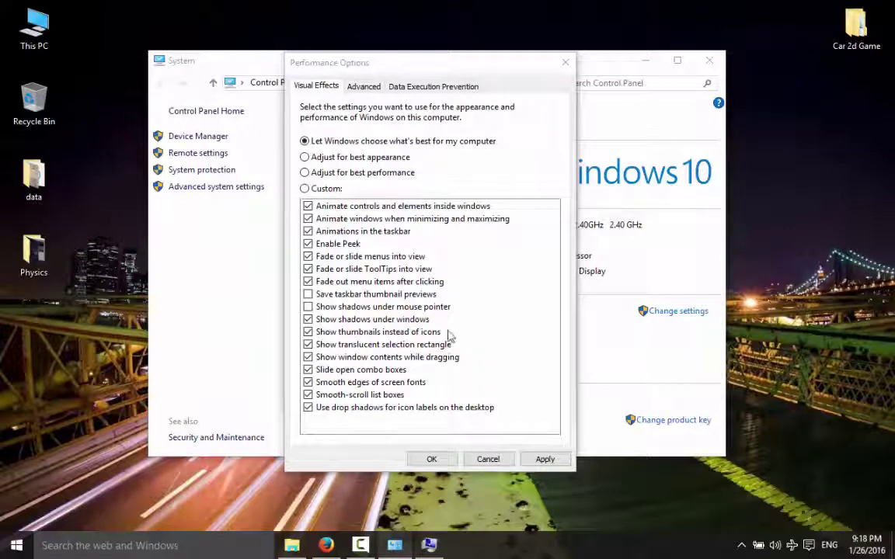
Step: Turn off taskbar animations, menu item fading, desktop icon label shadows and window shadows
left_click(316, 233)
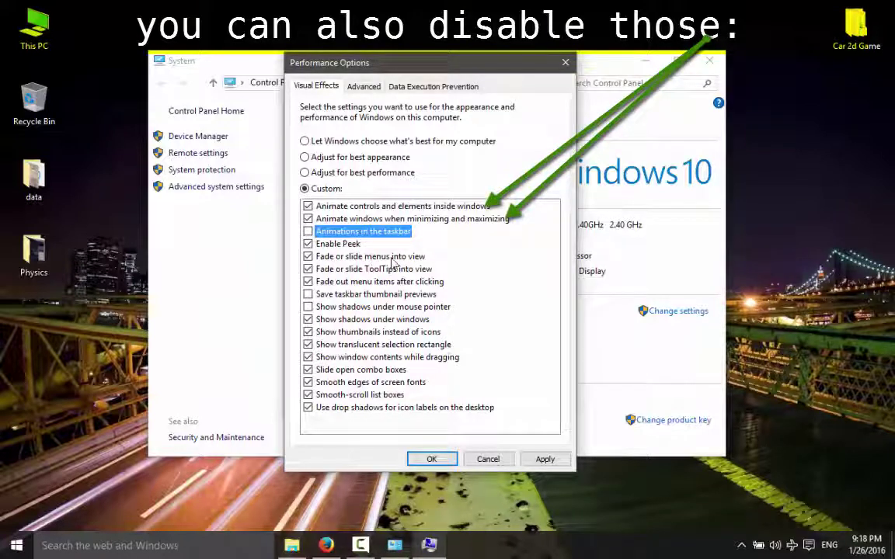
left_click(307, 282)
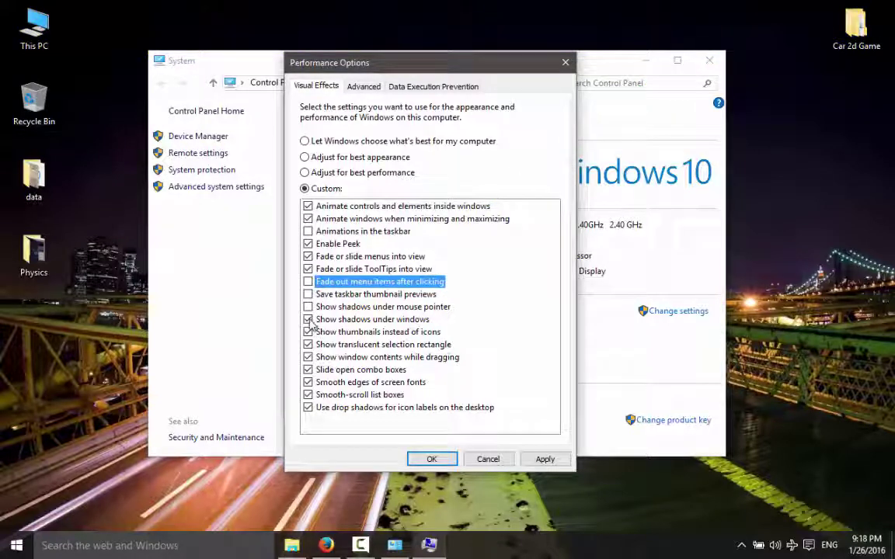
left_click(308, 407)
left_click(308, 319)
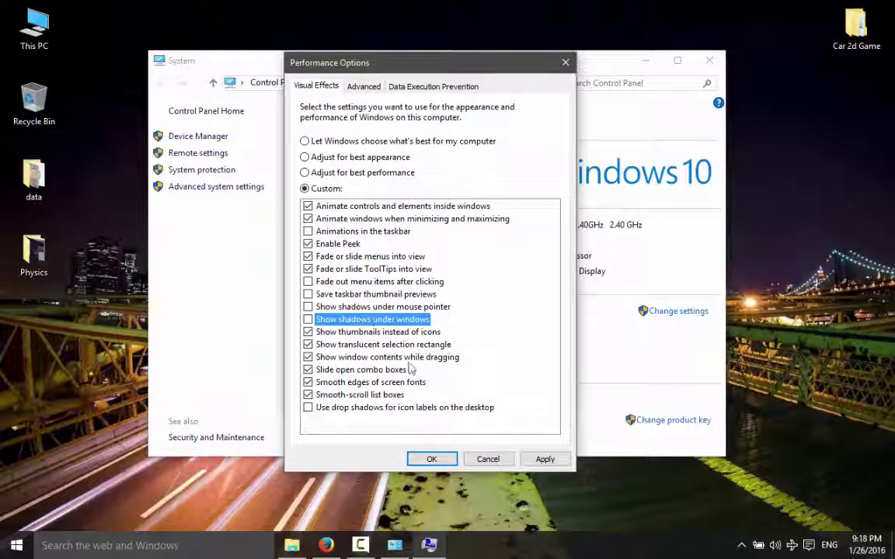
Step: Apply the reduced visual effects and close Performance Options and System Properties with OK
left_click(544, 459)
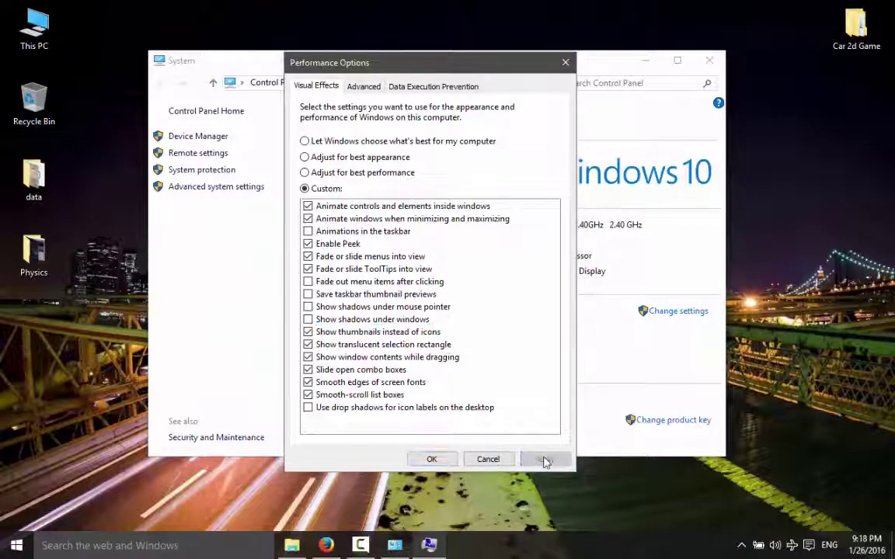
left_click(434, 459)
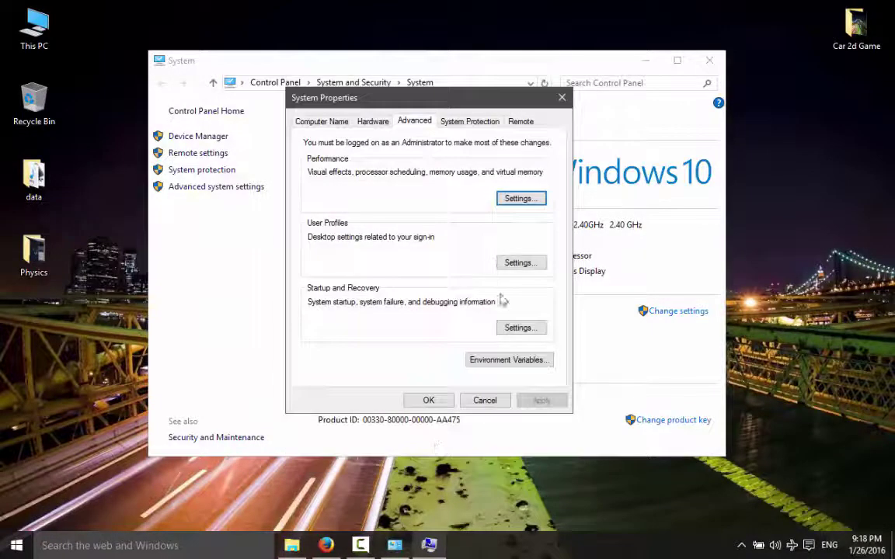
left_click(428, 400)
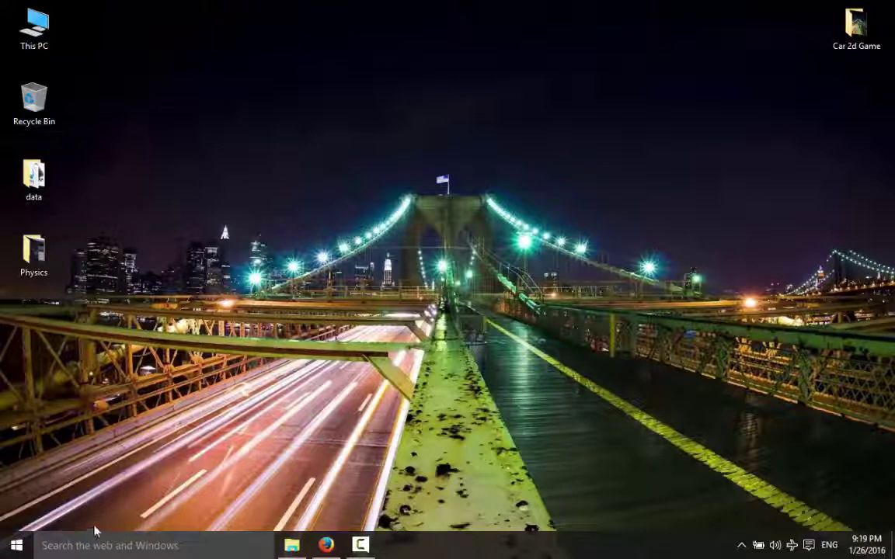
Step: Search 'control' from Start, open Control Panel, and go to System and Security > Power Options
left_click(14, 548)
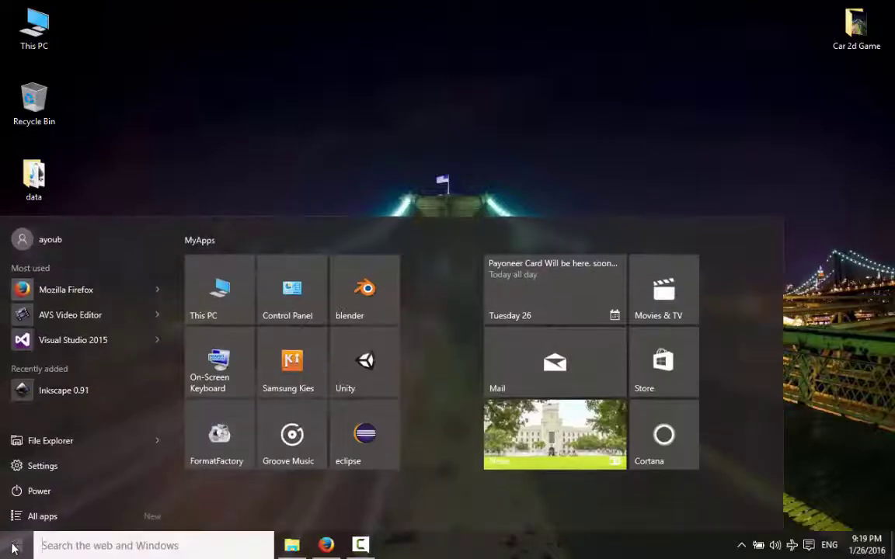
left_click(117, 544)
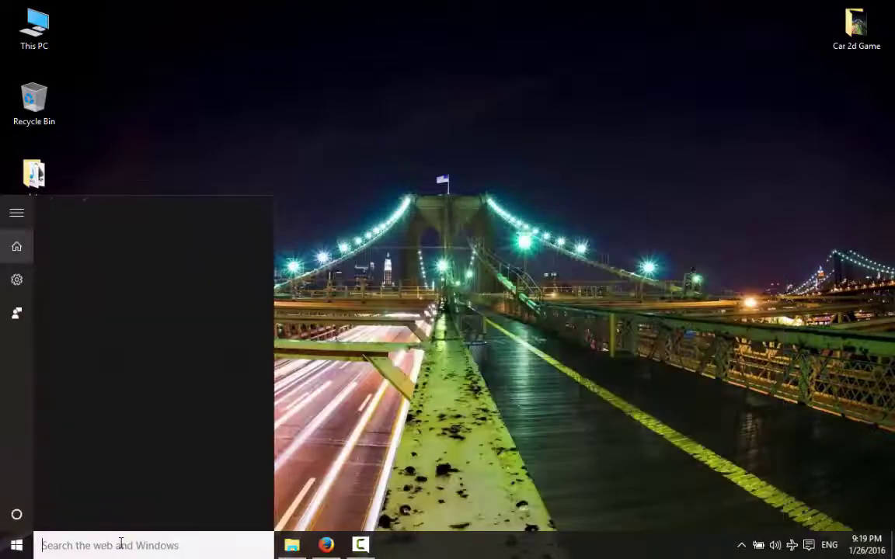
type("control")
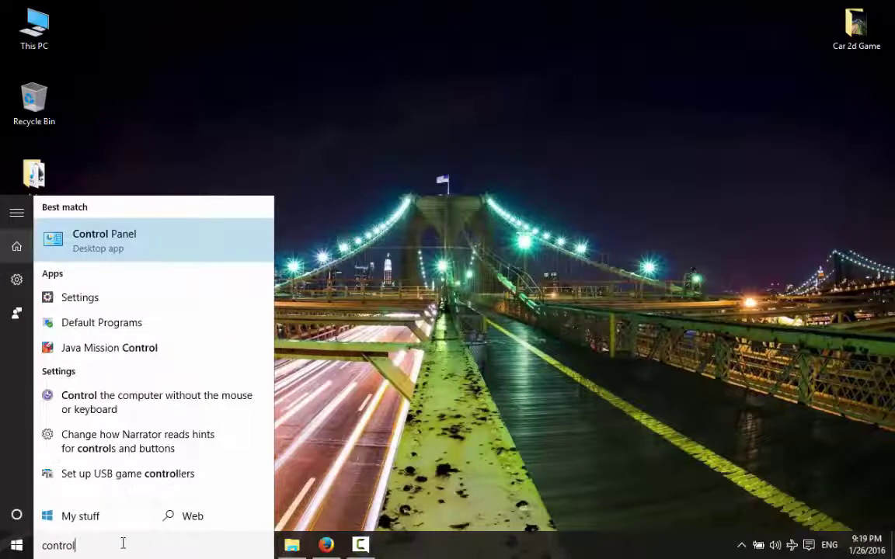
left_click(124, 247)
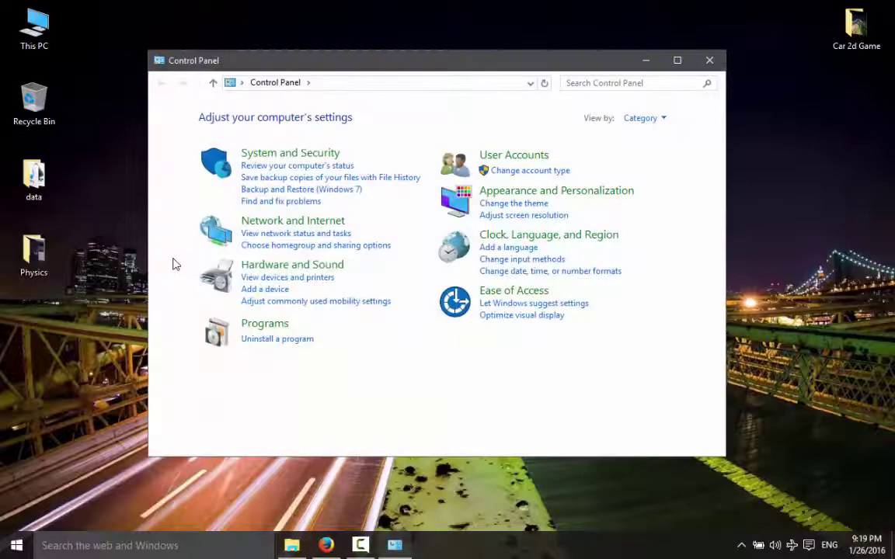
left_click(284, 154)
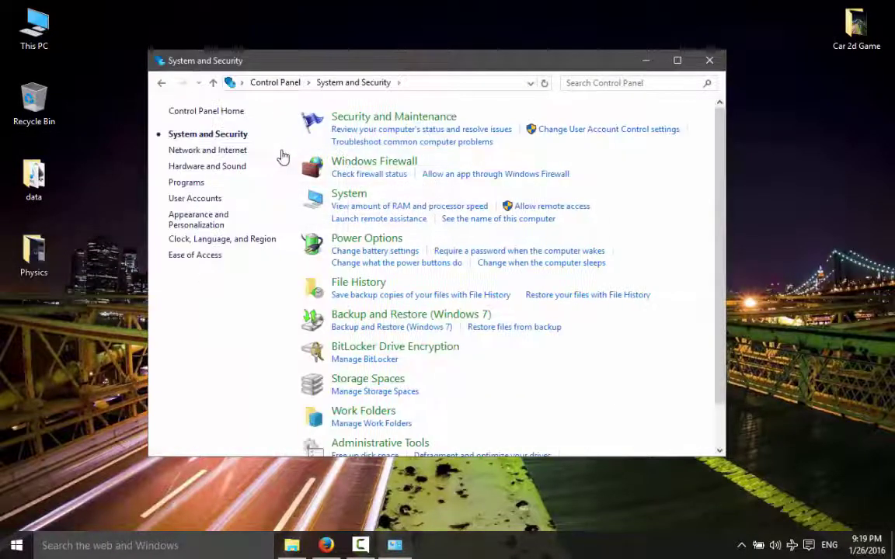
left_click(358, 242)
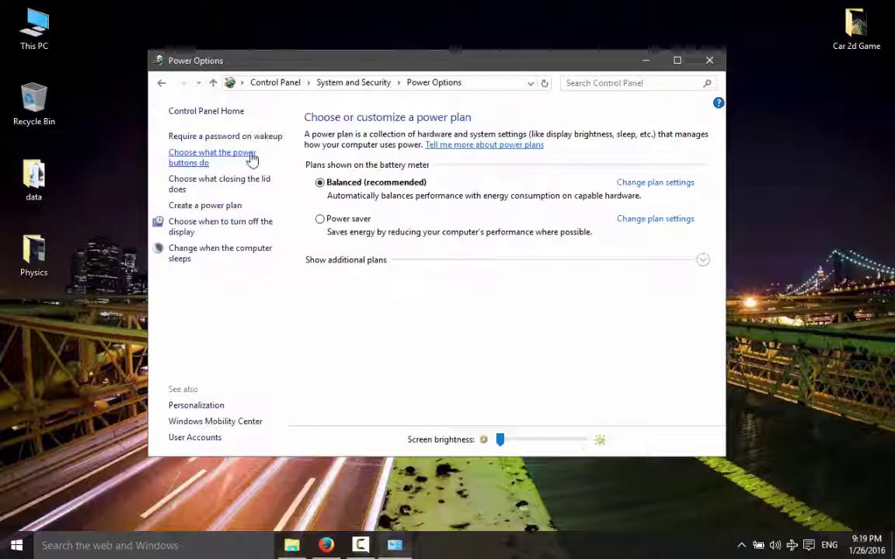
Step: Tick 'Turn on fast startup' in the power button settings and save the changes
left_click(249, 159)
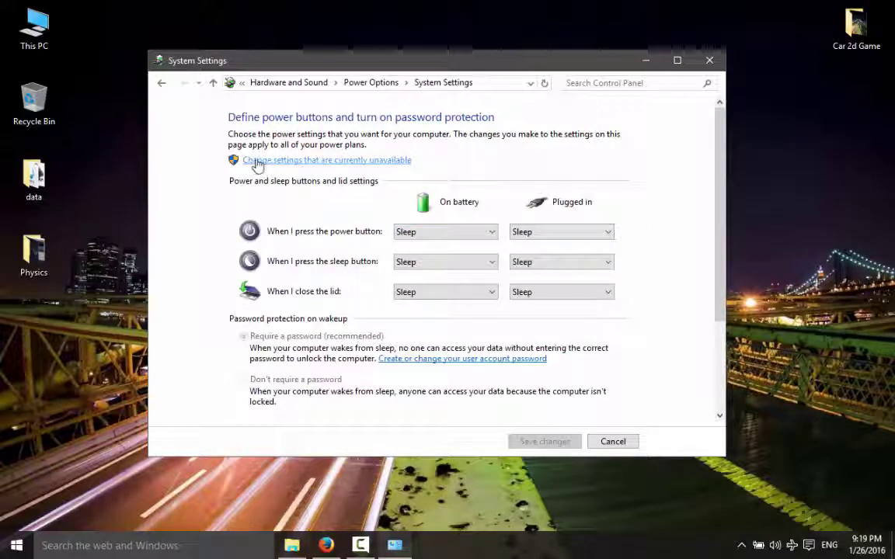
left_click(326, 168)
scroll(648, 233, "down", 3)
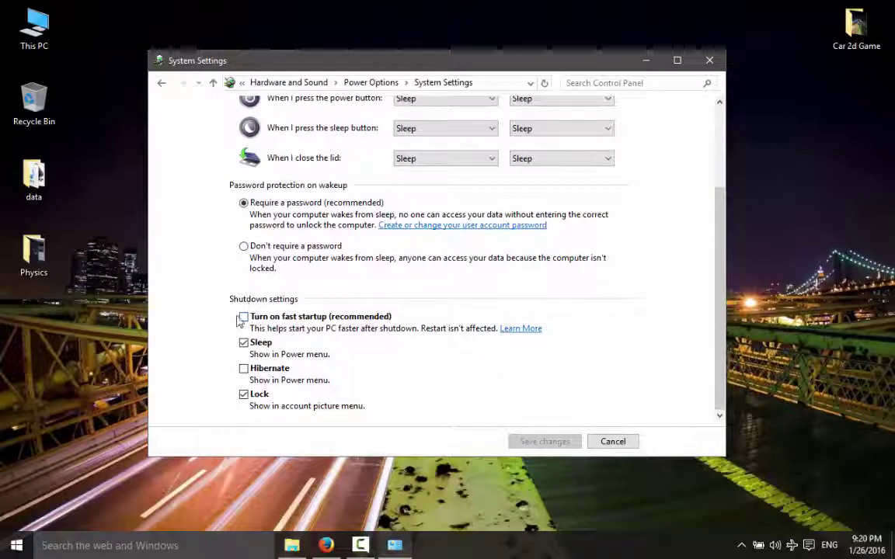
left_click(264, 320)
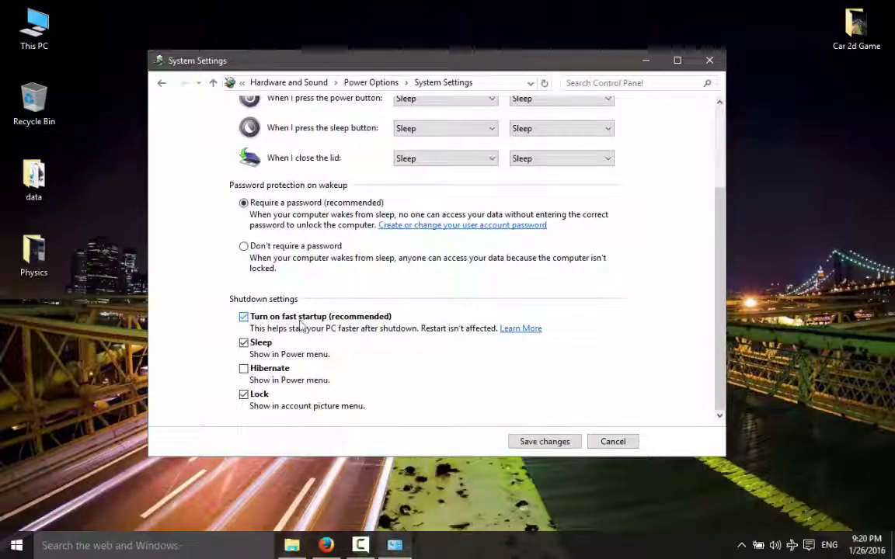
left_click(548, 441)
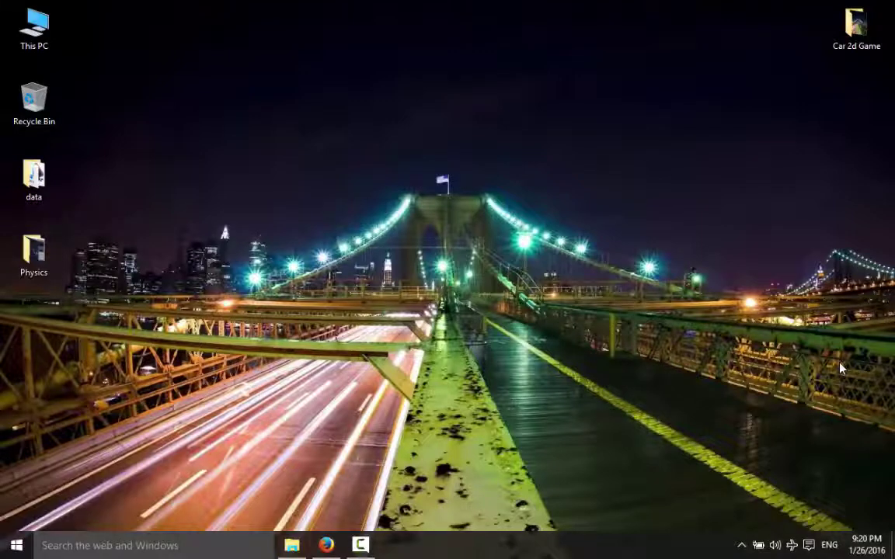
Step: Search 'control' to reopen Control Panel and go to Programs > Uninstall a program
left_click(194, 544)
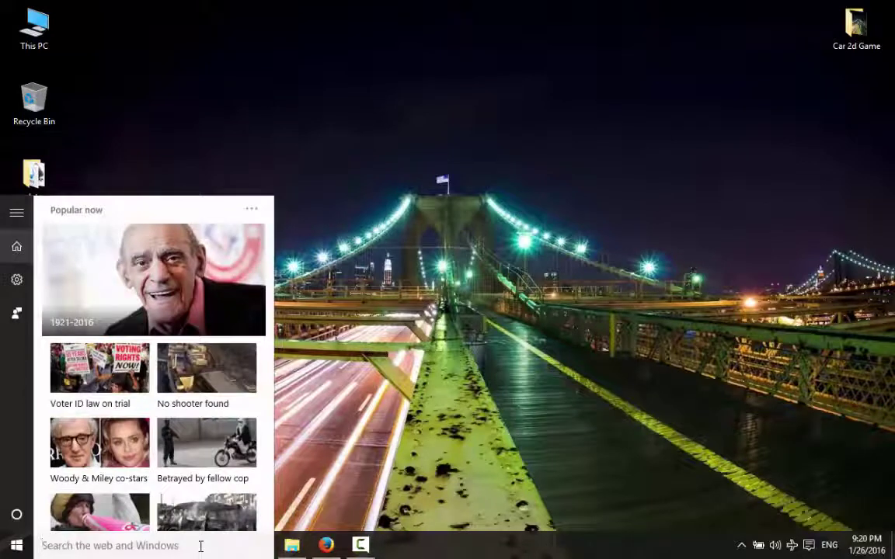
type("unit")
key("BackSpace")
key("BackSpace")
key("BackSpace")
type("control")
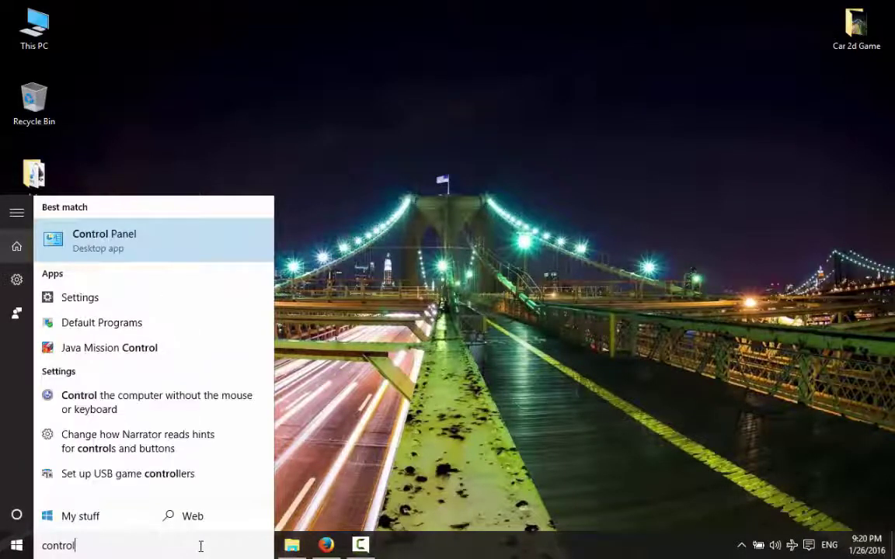
key("Return")
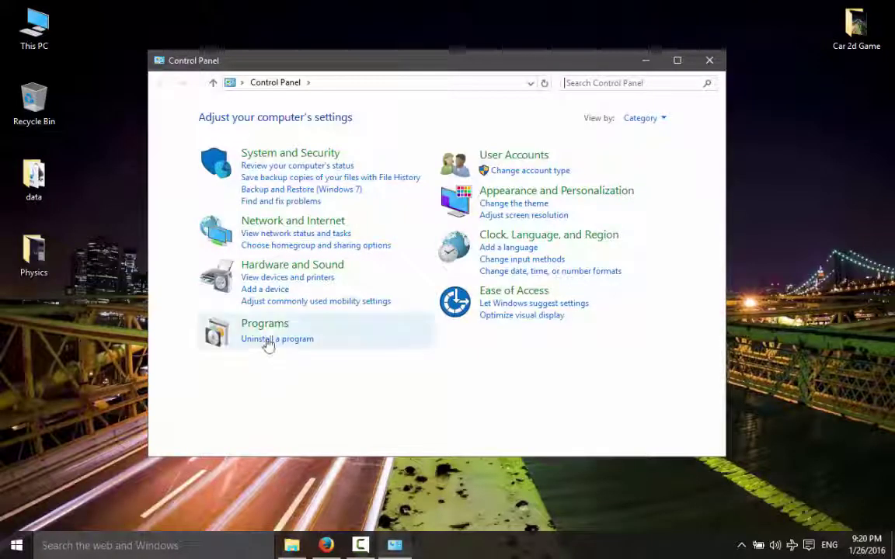
left_click(262, 326)
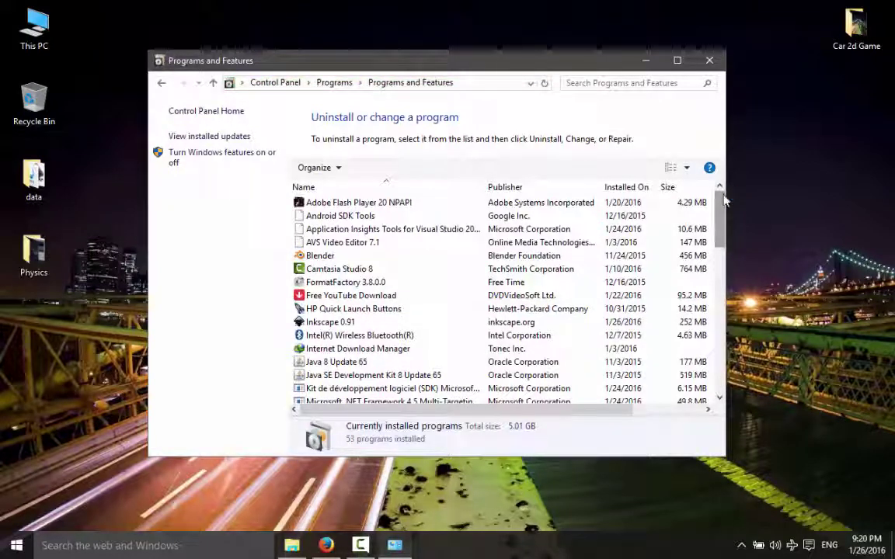
Step: Remove Free YouTube Download from Programs and Features, confirming with Uninstall
left_click_drag(721, 201, 721, 205)
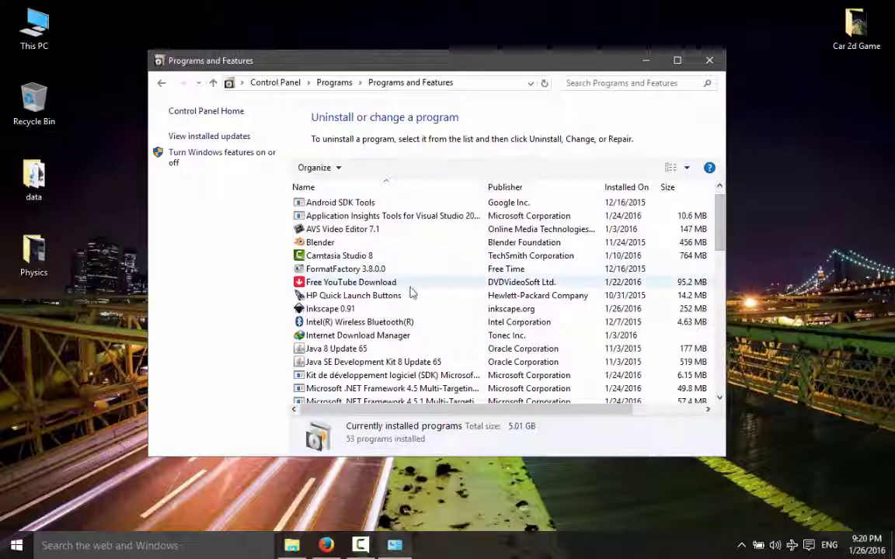
left_click(359, 285)
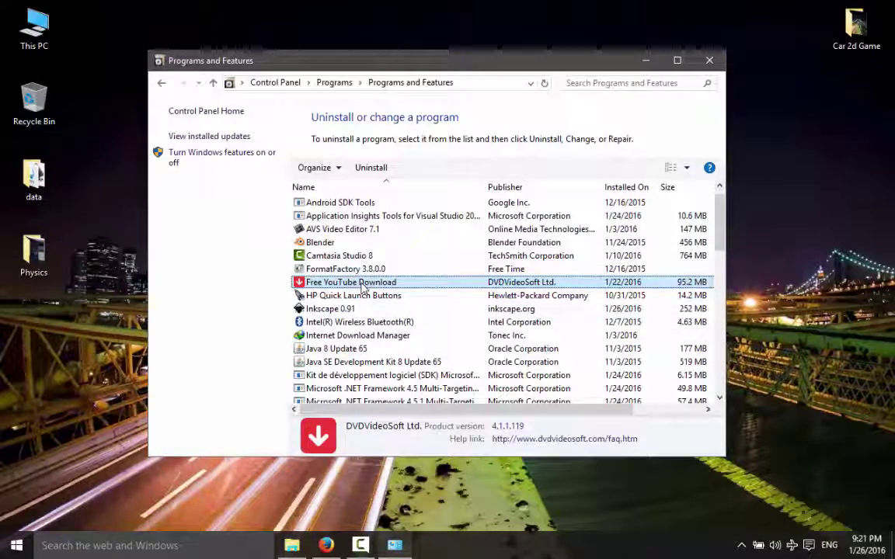
double_click(361, 284)
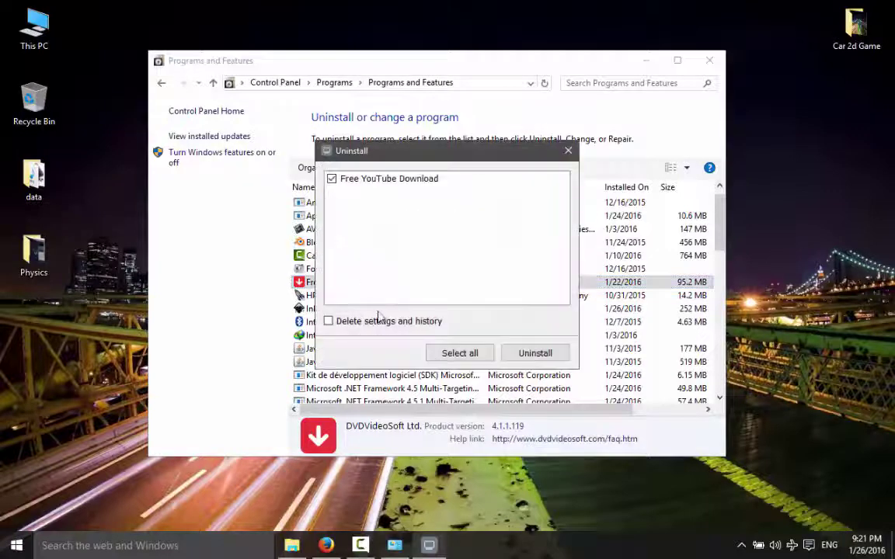
left_click(547, 357)
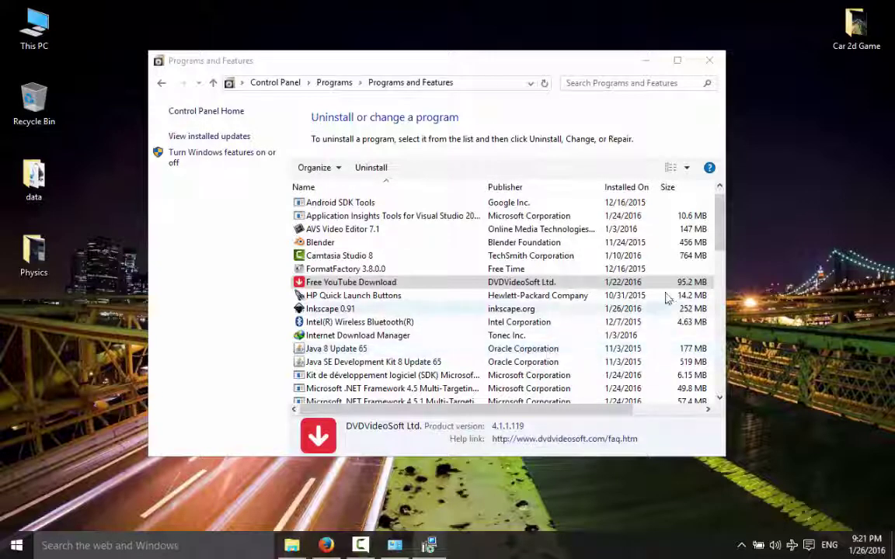
mouse_move(722, 242)
left_mouse_down()
mouse_move(720, 304)
mouse_move(685, 394)
left_mouse_up()
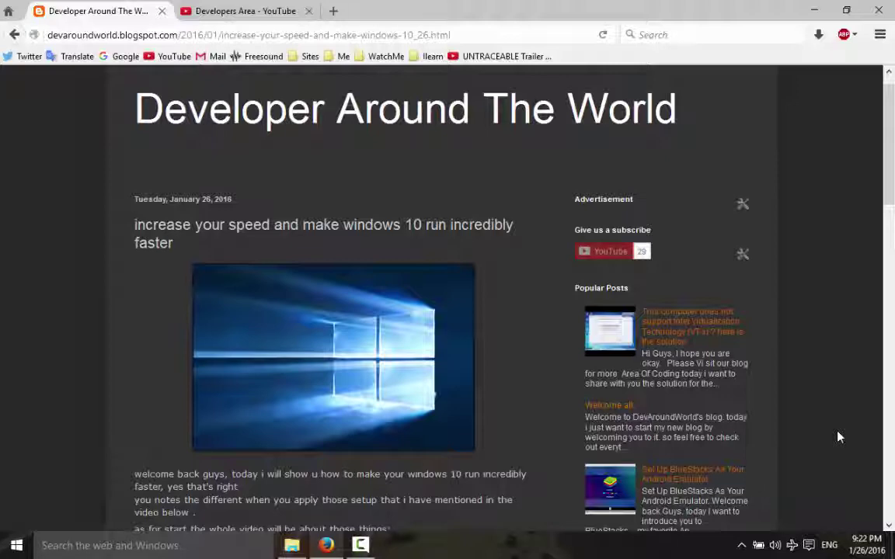
Step: Scroll through the blog post's bullet list, then go to the 'Developers Area - YouTube' tab
scroll(891, 129, "up", 1)
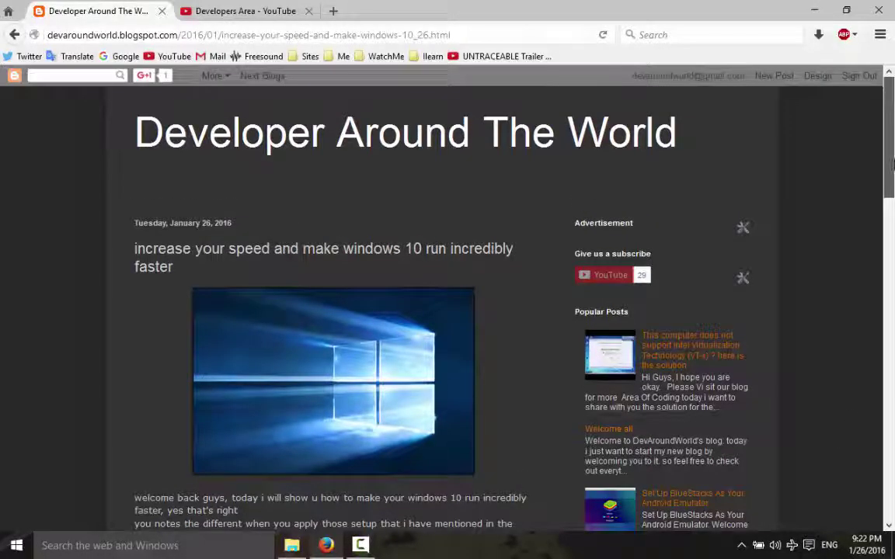
left_click_drag(891, 177, 892, 237)
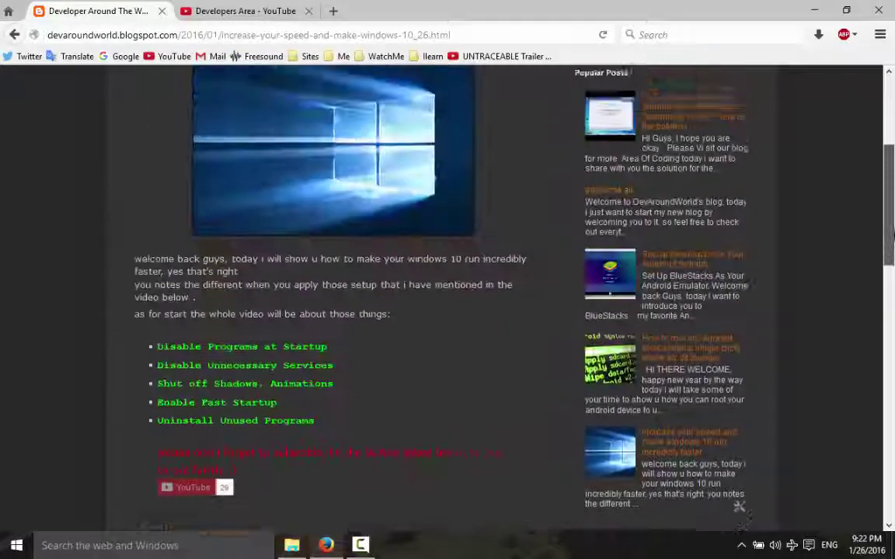
left_click(263, 10)
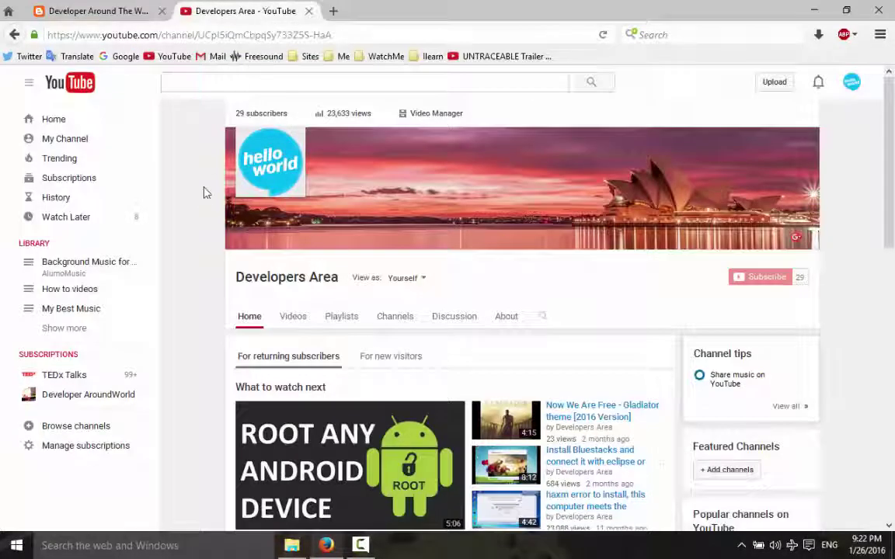